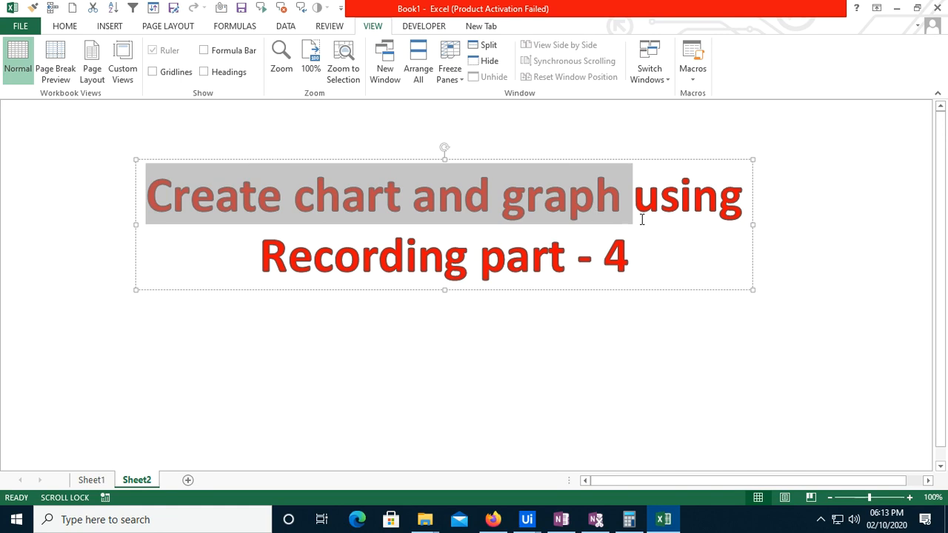
left_click(435, 374)
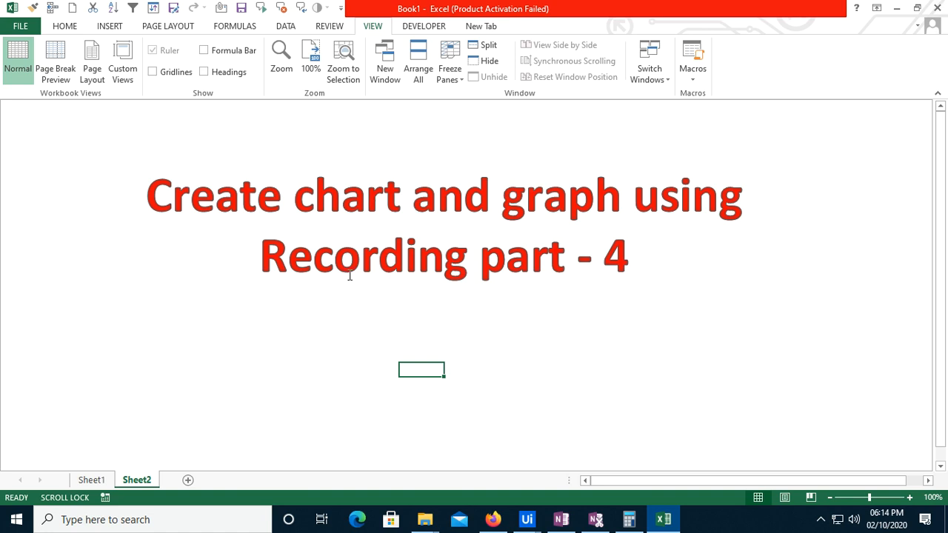
mouse_move(261, 257)
left_mouse_down()
mouse_move(604, 259)
mouse_move(625, 268)
left_mouse_up()
left_click(412, 380)
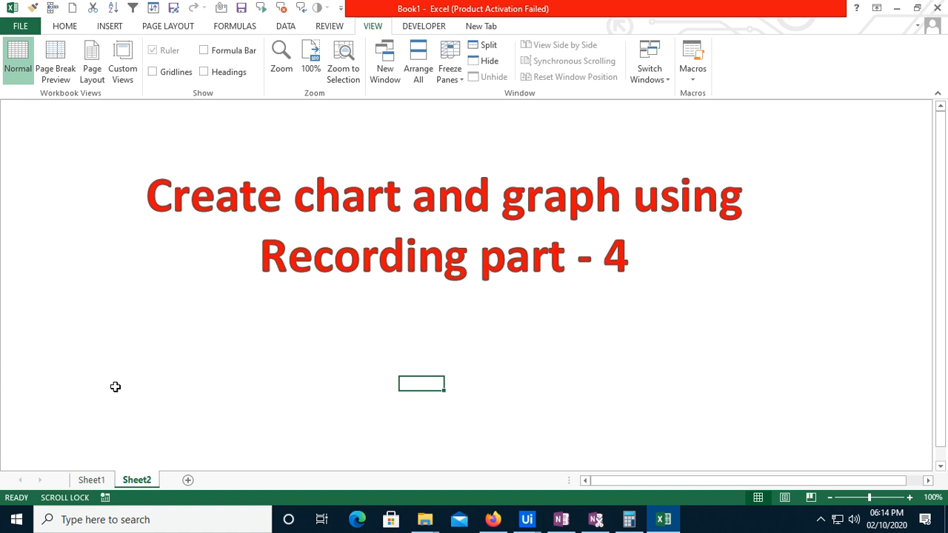
Switch to Sheet1 and select the Month and Value table in B2:C7
left_click(103, 483)
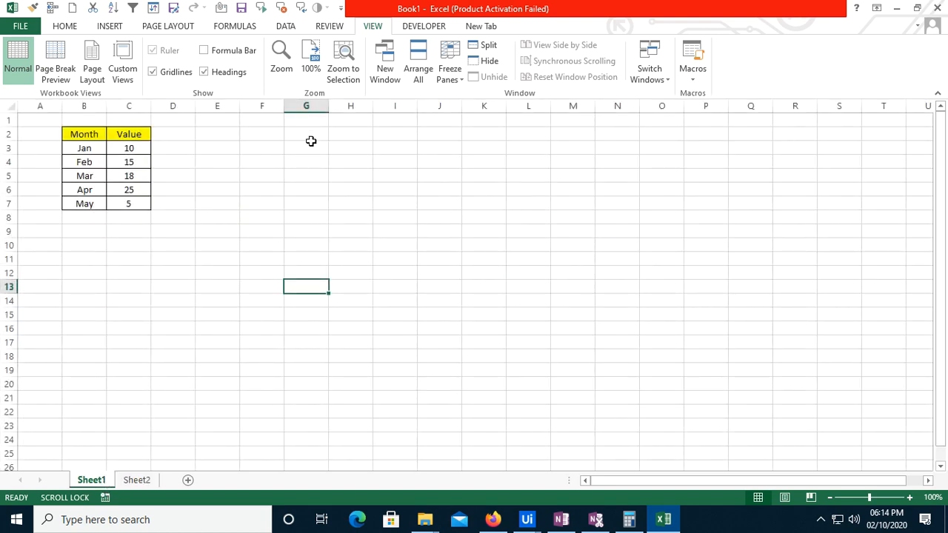
left_click_drag(90, 135, 143, 203)
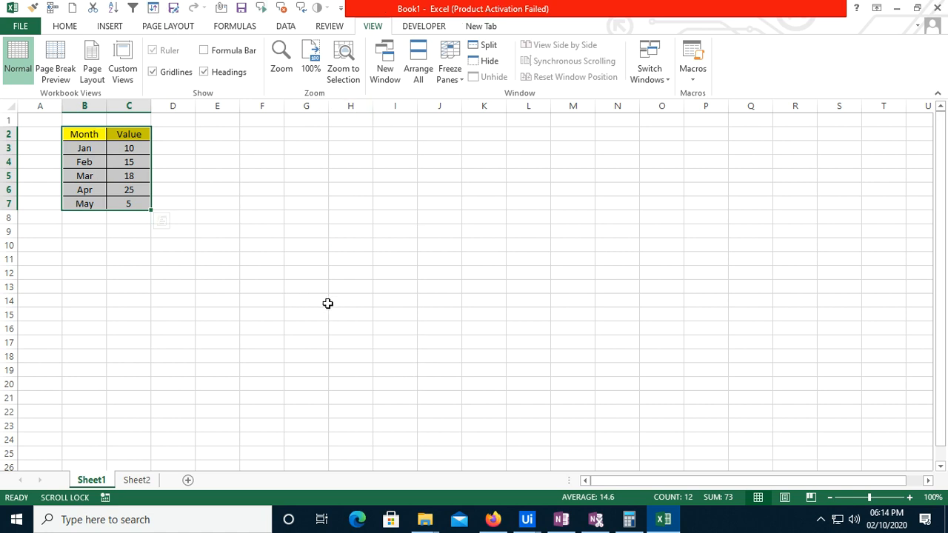
left_click(263, 261)
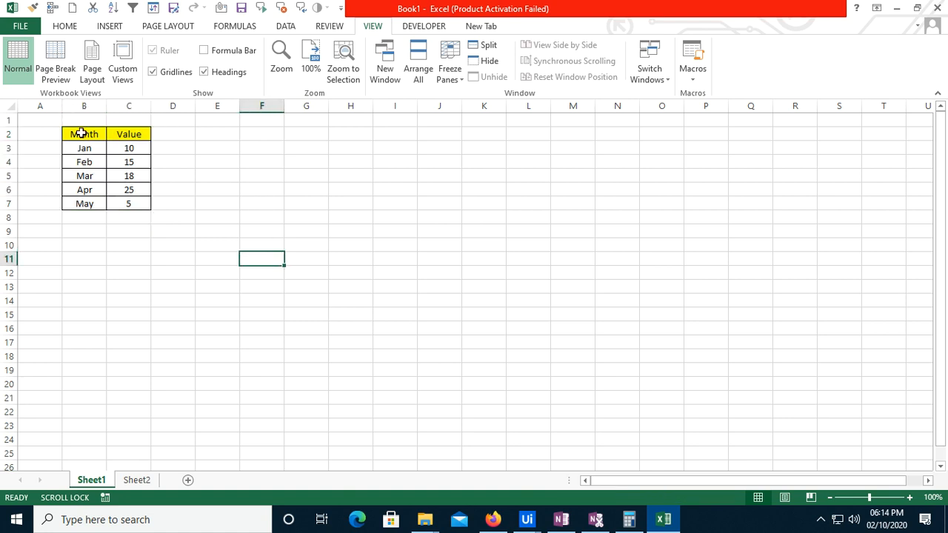
left_click_drag(81, 134, 131, 201)
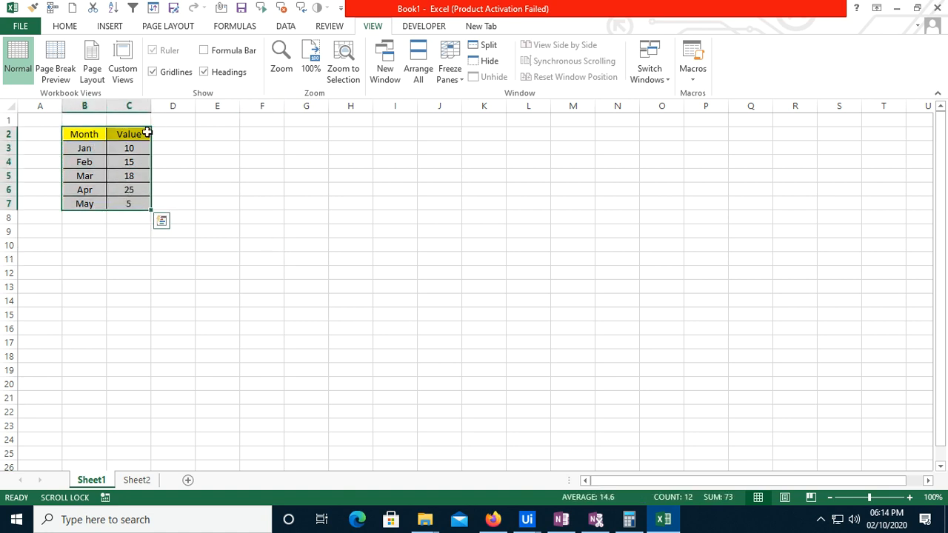
left_click(113, 29)
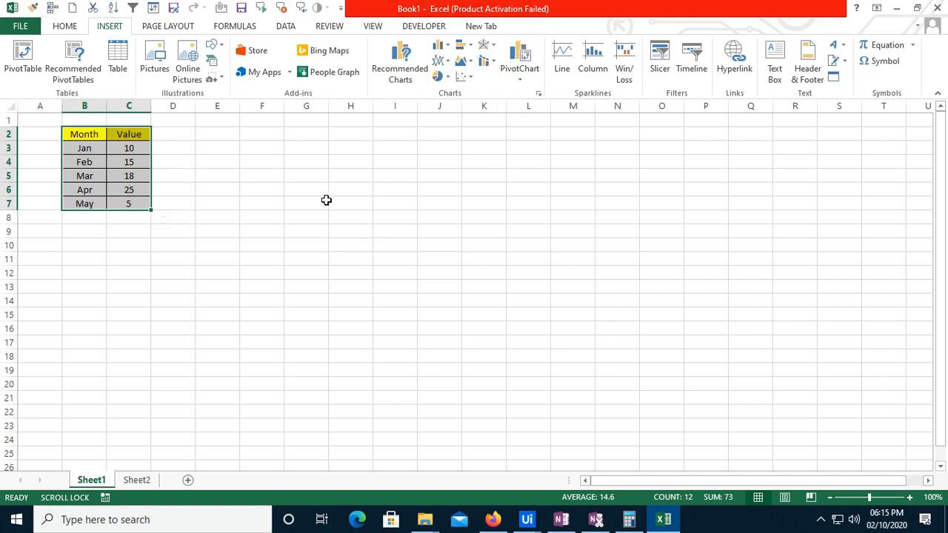
Reselect the table B2:C7 and start recording a macro named Columnchart, stored in this workbook
left_click(291, 326)
left_click_drag(91, 136, 131, 203)
left_click(372, 28)
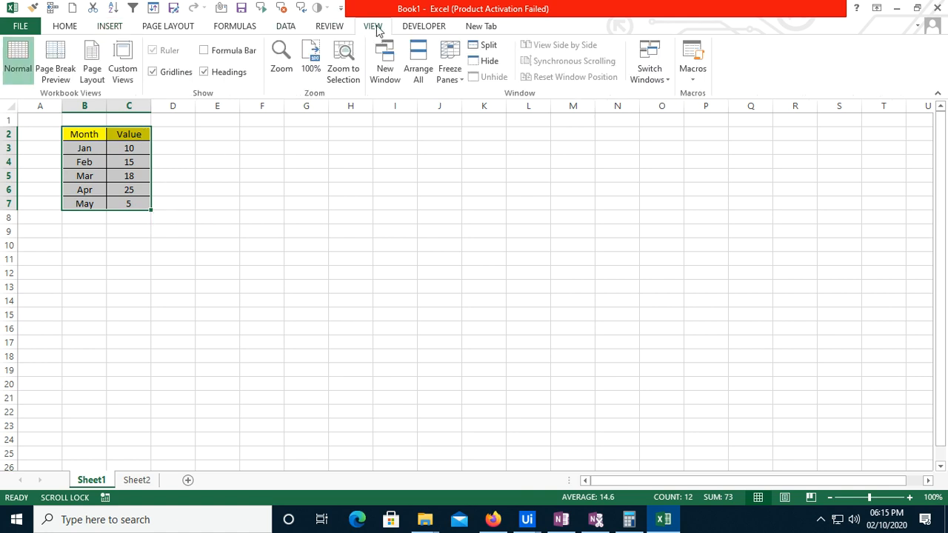
left_click(693, 83)
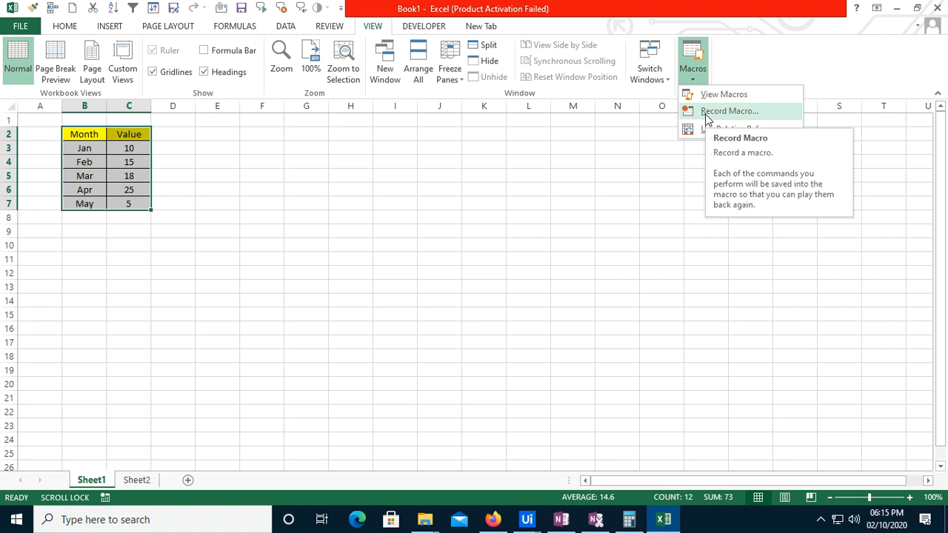
left_click(707, 112)
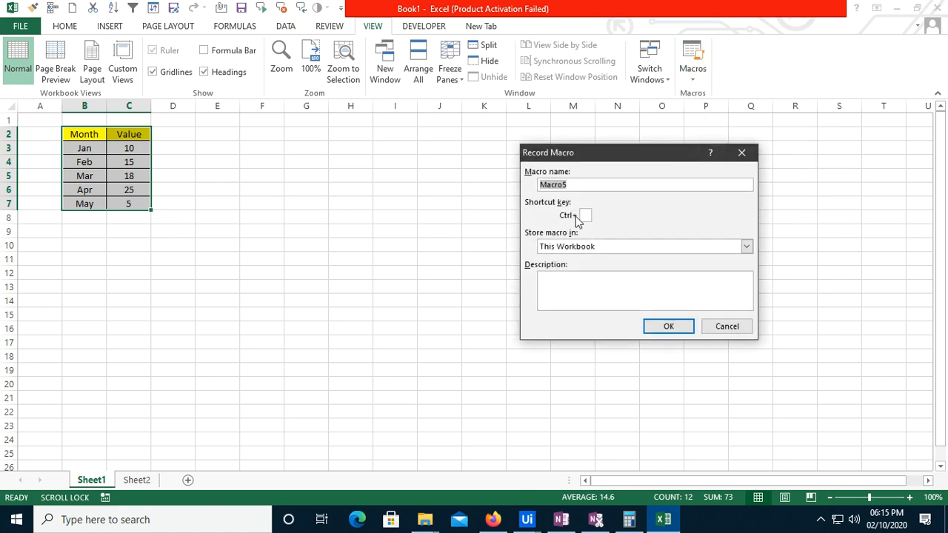
type("Columnchart")
left_click(658, 326)
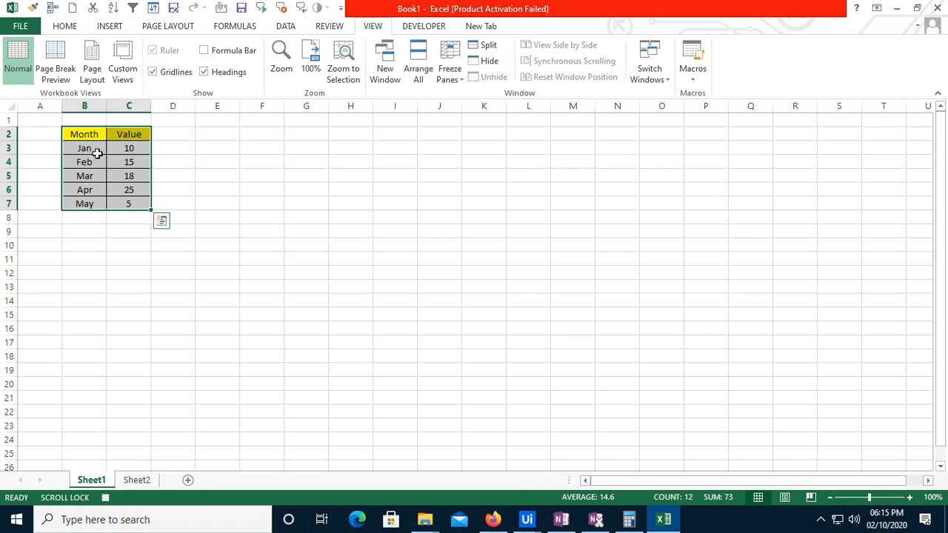
Record the insertion of a 2-D clustered column chart from the selected table, and delete the chart once recording is stopped
left_click(108, 27)
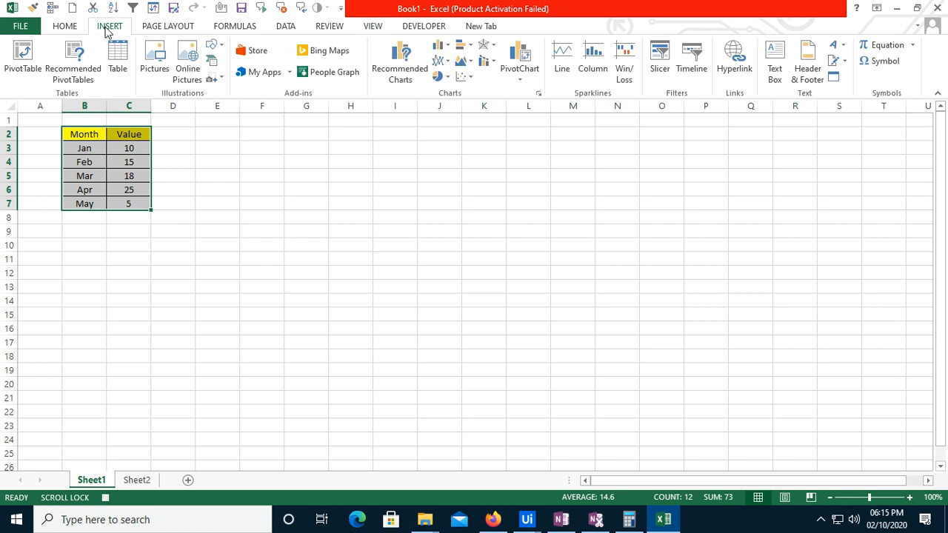
left_click(440, 50)
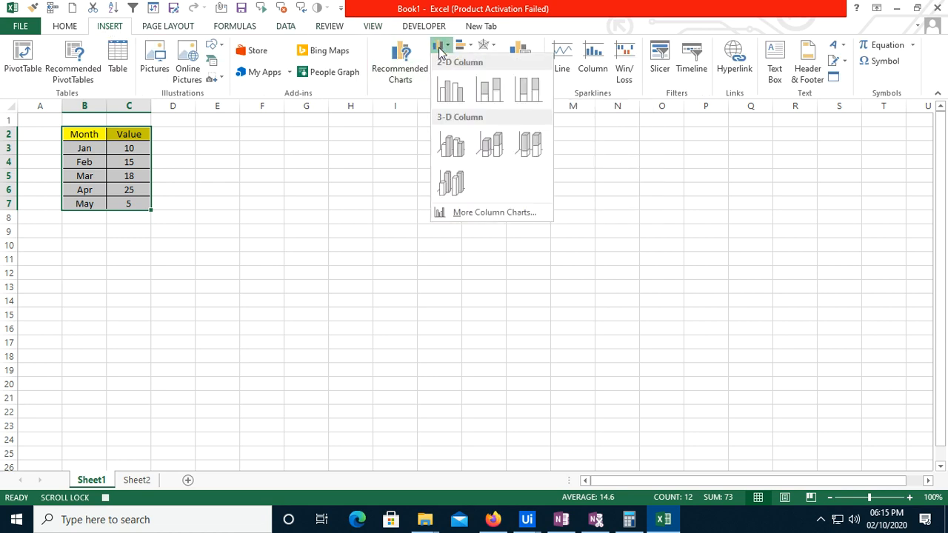
left_click(450, 91)
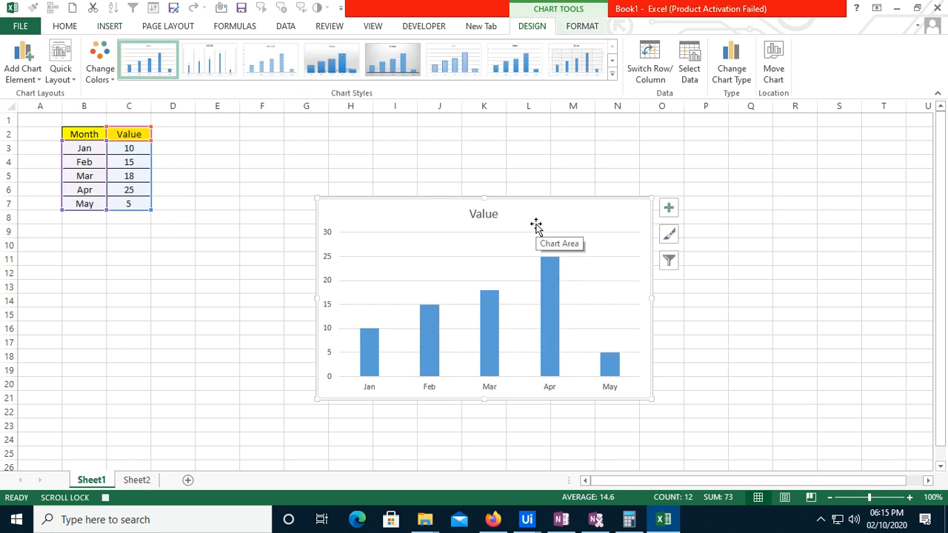
left_click(106, 499)
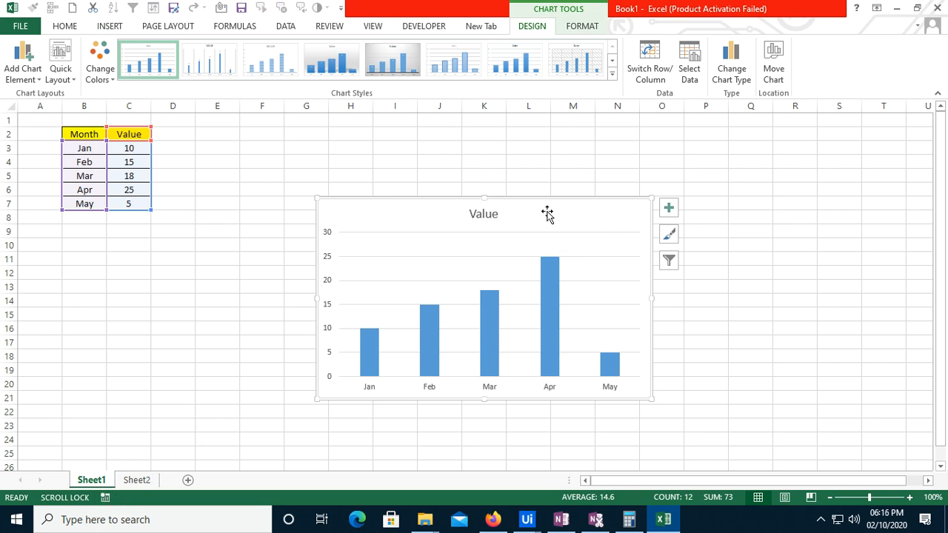
key("Delete")
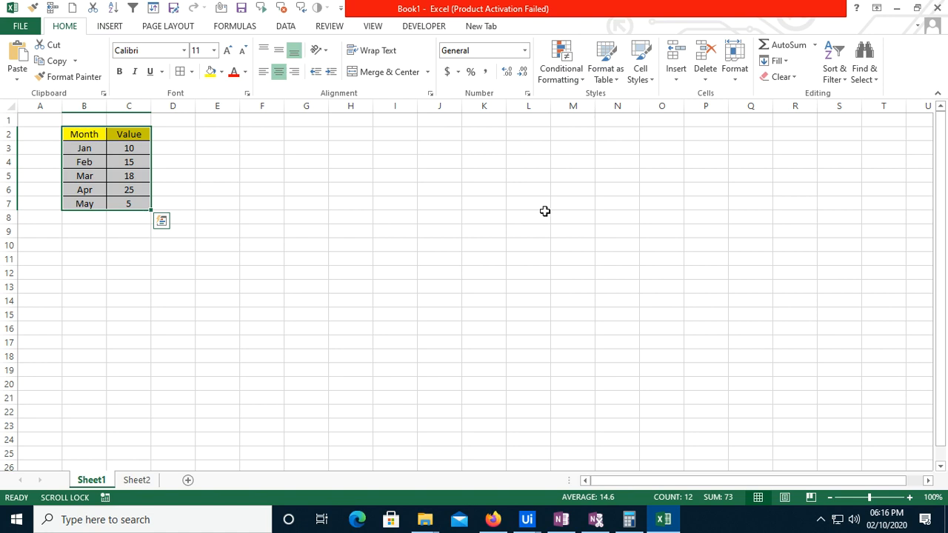
Draw a rectangle about 0.5" high and 1.12" wide across columns M and N near row 2, and label it "Column chart"
left_click(113, 28)
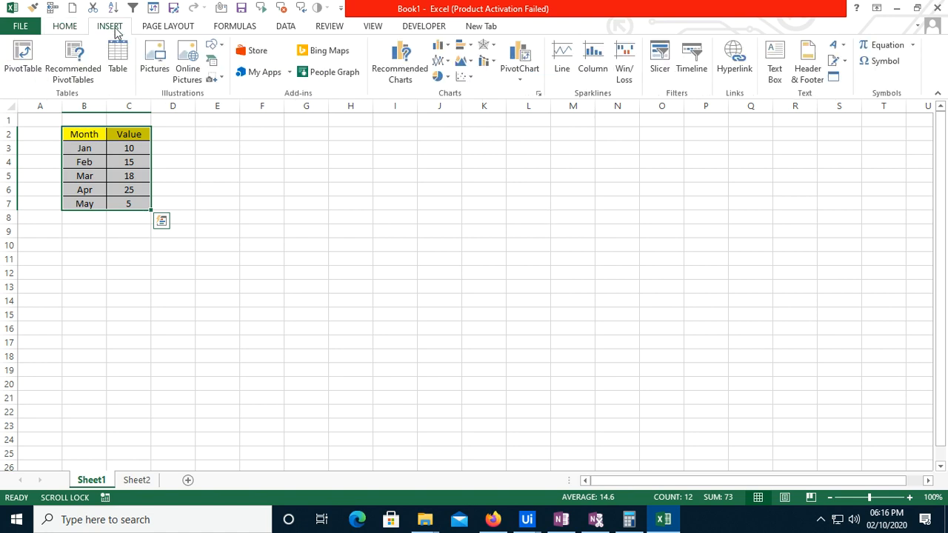
left_click(219, 47)
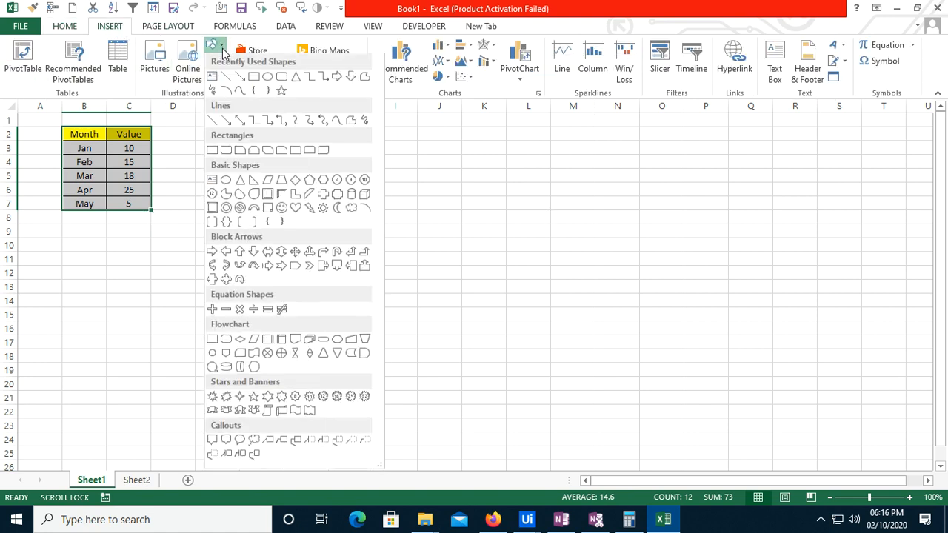
left_click(254, 77)
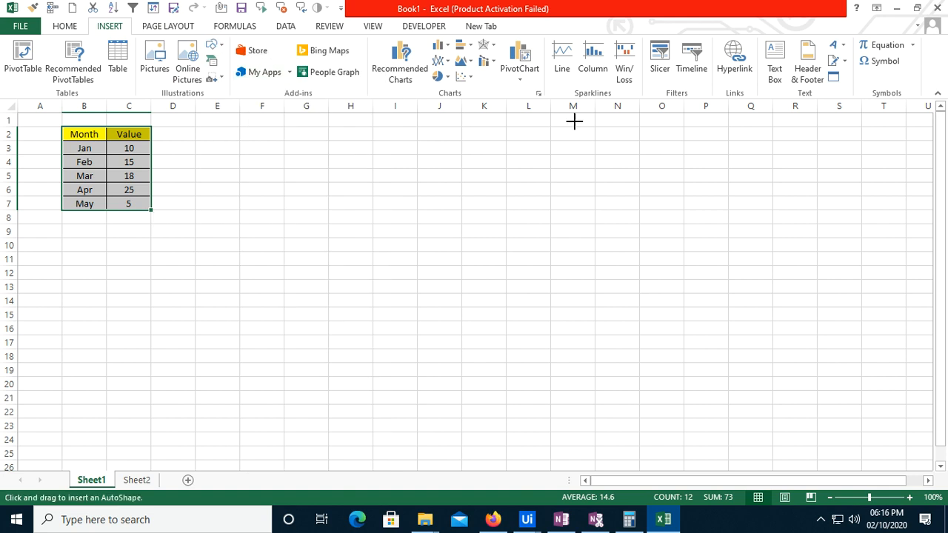
mouse_move(574, 120)
left_mouse_down()
mouse_move(690, 150)
mouse_move(650, 155)
left_mouse_up()
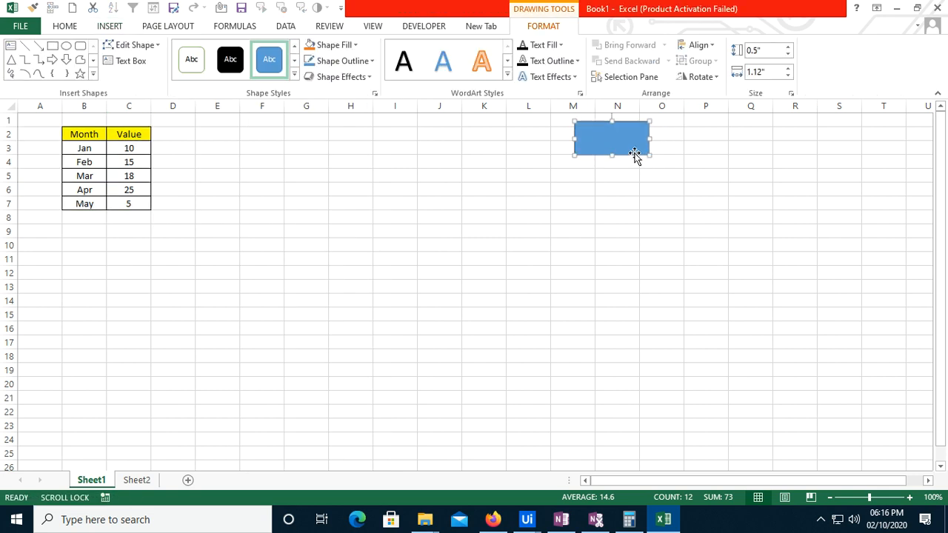
right_click(624, 141)
left_click(659, 224)
left_click(699, 132)
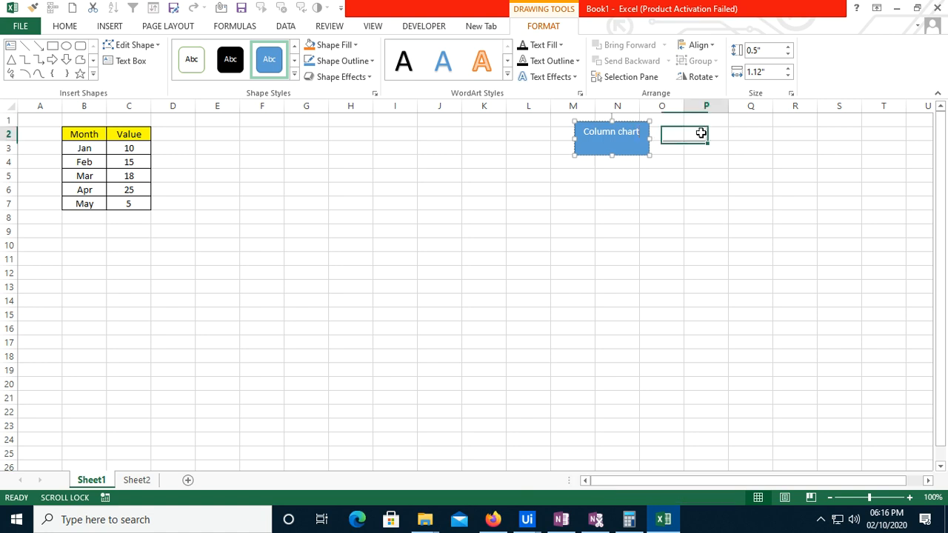
Assign the Columnchart macro to the "Column chart" rectangle
right_click(614, 142)
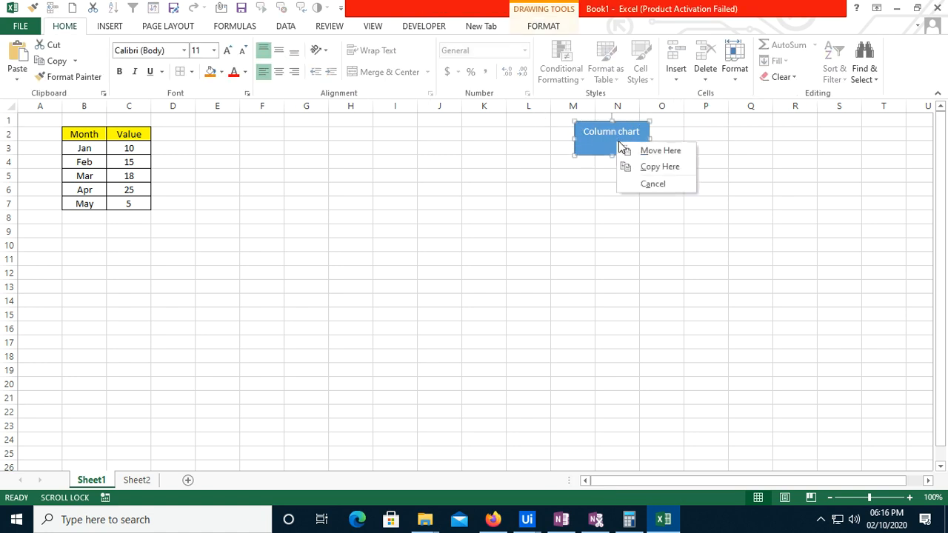
left_click(488, 163)
right_click(601, 140)
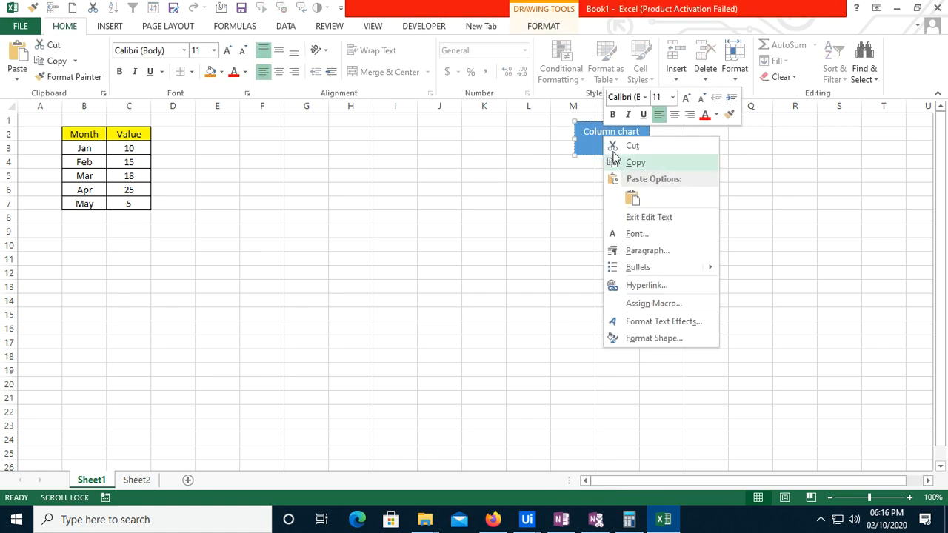
left_click(649, 303)
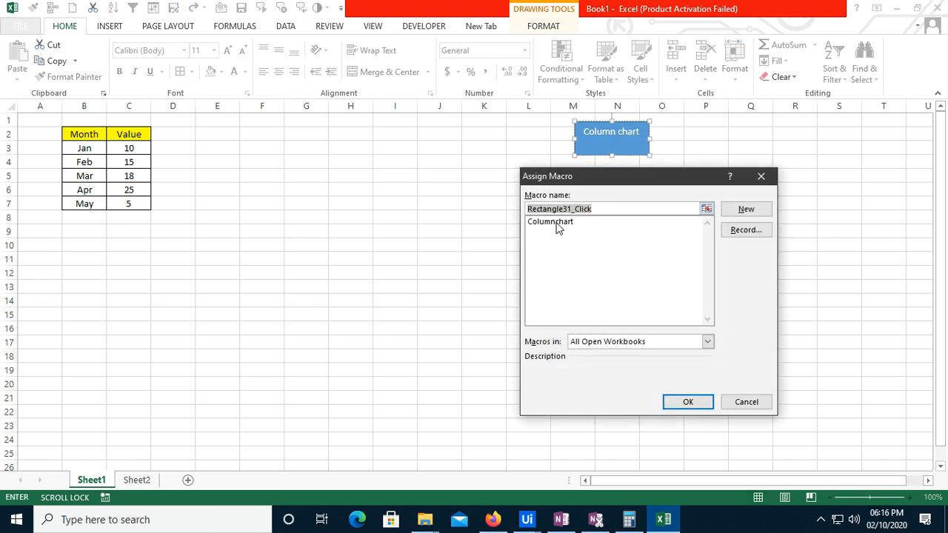
left_click(557, 222)
left_click(672, 401)
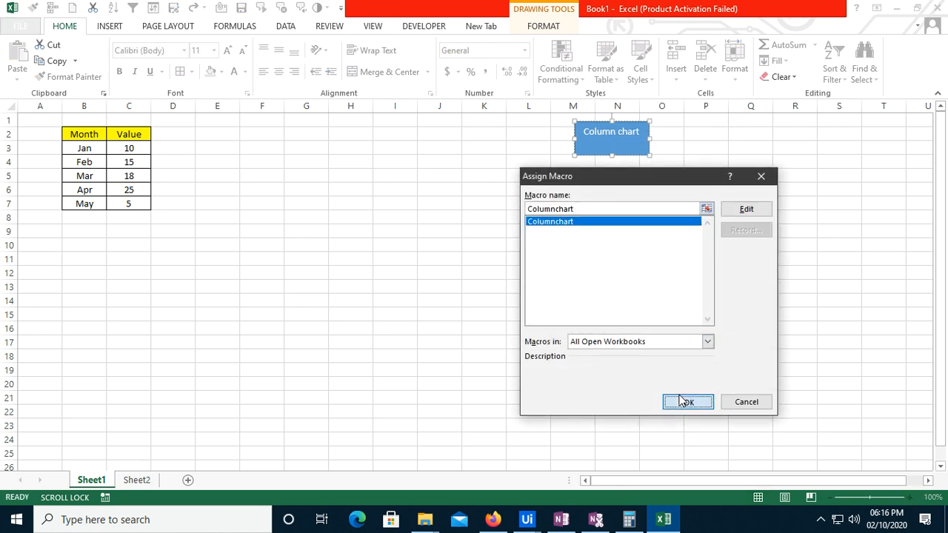
Test the "Column chart" rectangle by running its macro, and delete the resulting chart
left_click(740, 178)
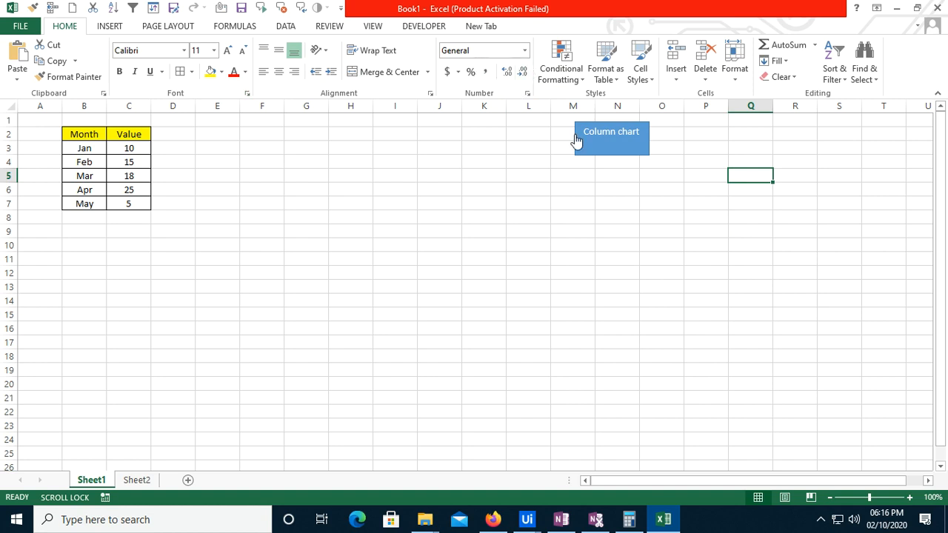
left_click(610, 140)
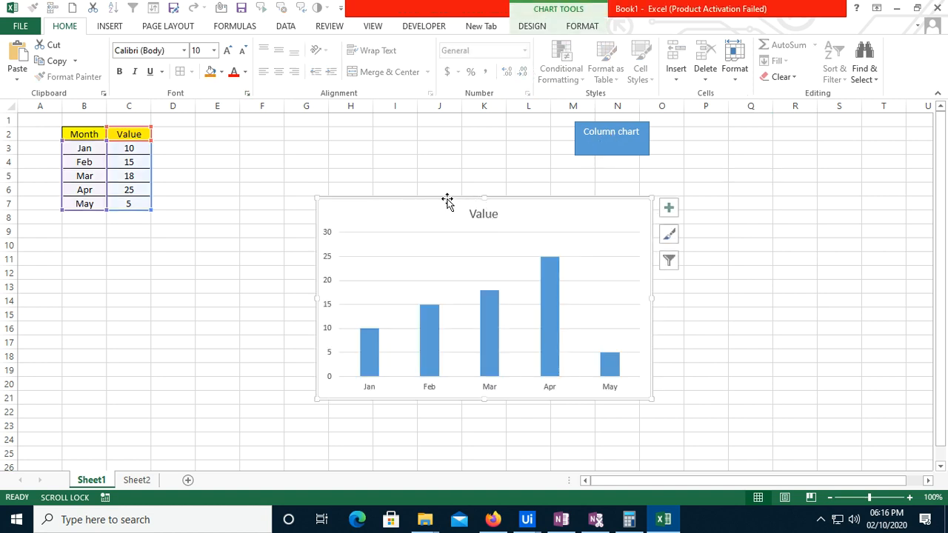
key("Delete")
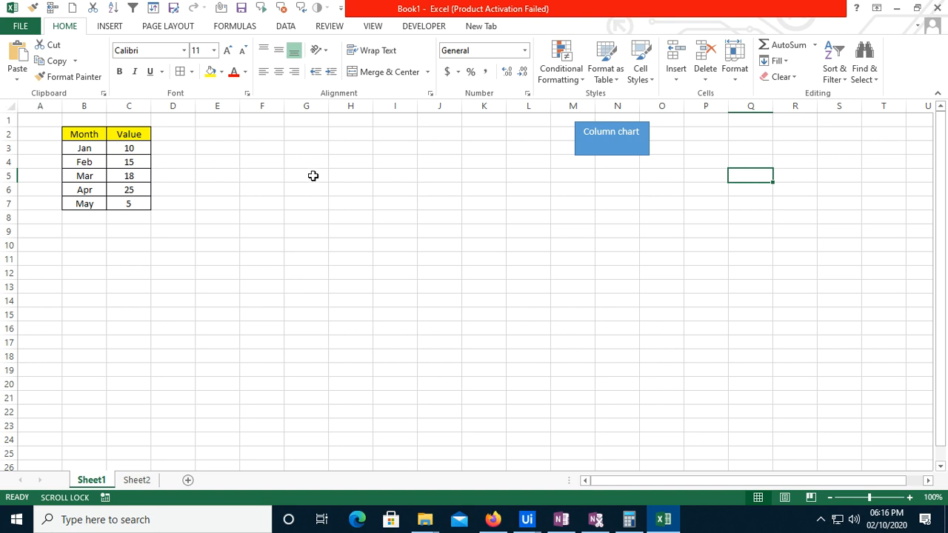
Select the table B2:C7 again and start recording a macro named Piechart, stored in this workbook
left_click_drag(80, 134, 130, 202)
left_click(112, 28)
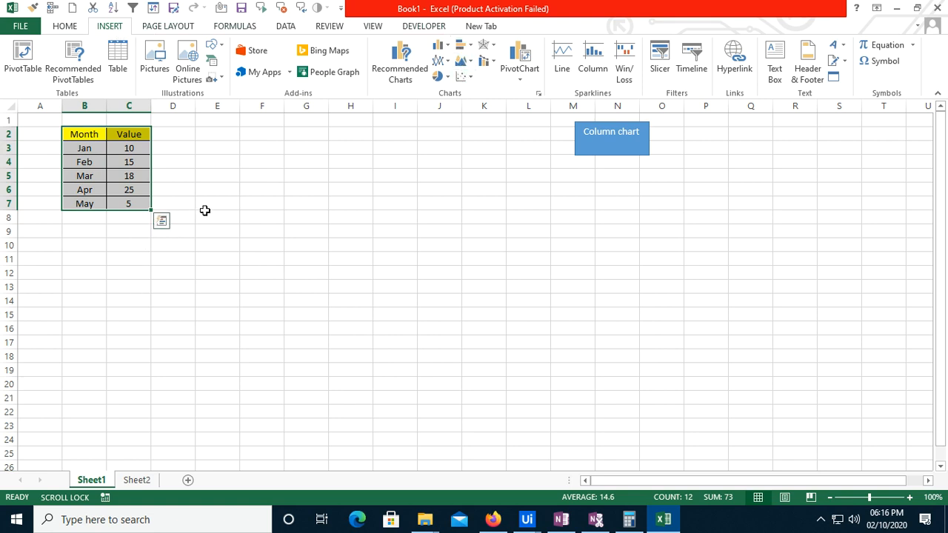
left_click(370, 27)
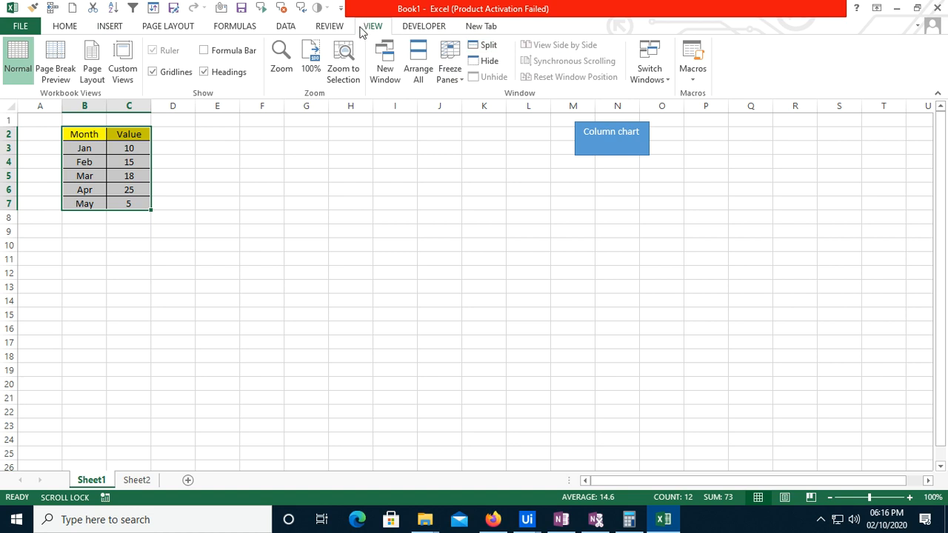
left_click(691, 78)
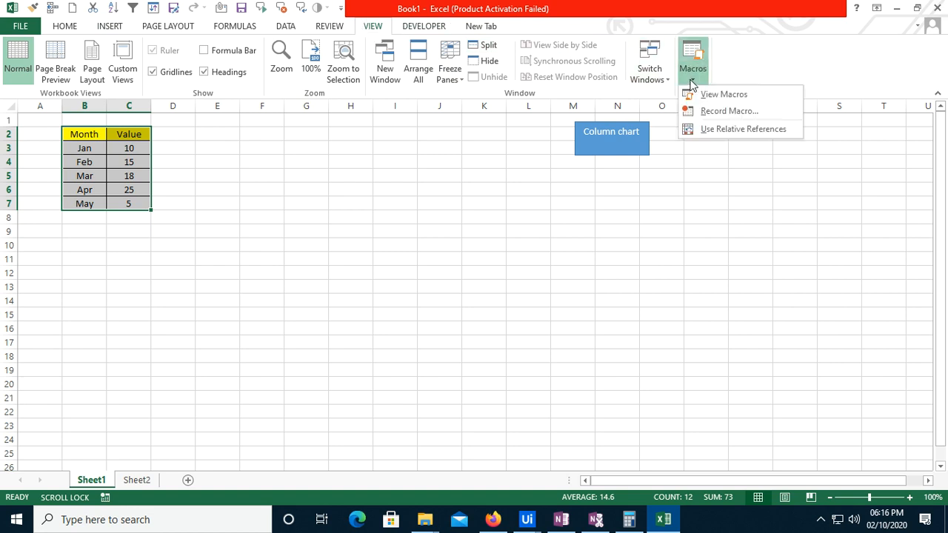
left_click(711, 113)
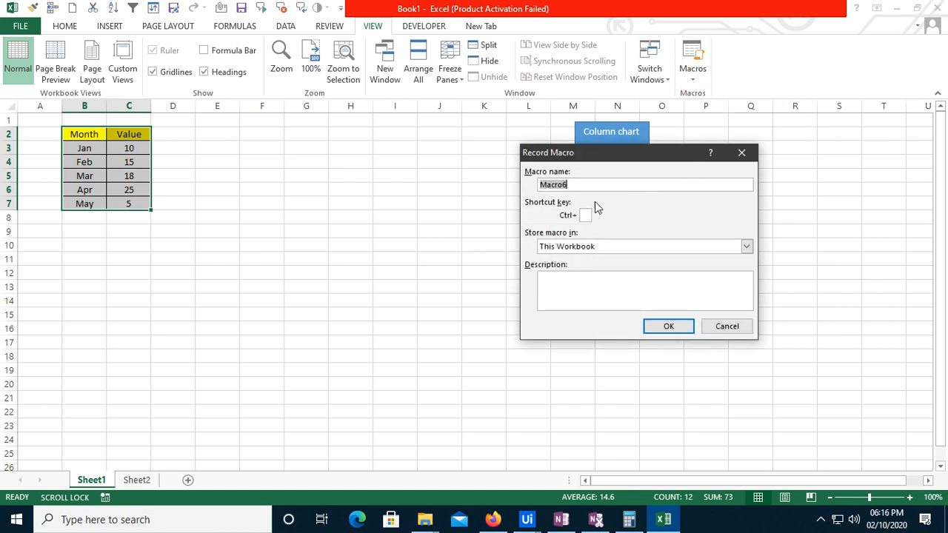
type("Piechart")
left_click(670, 327)
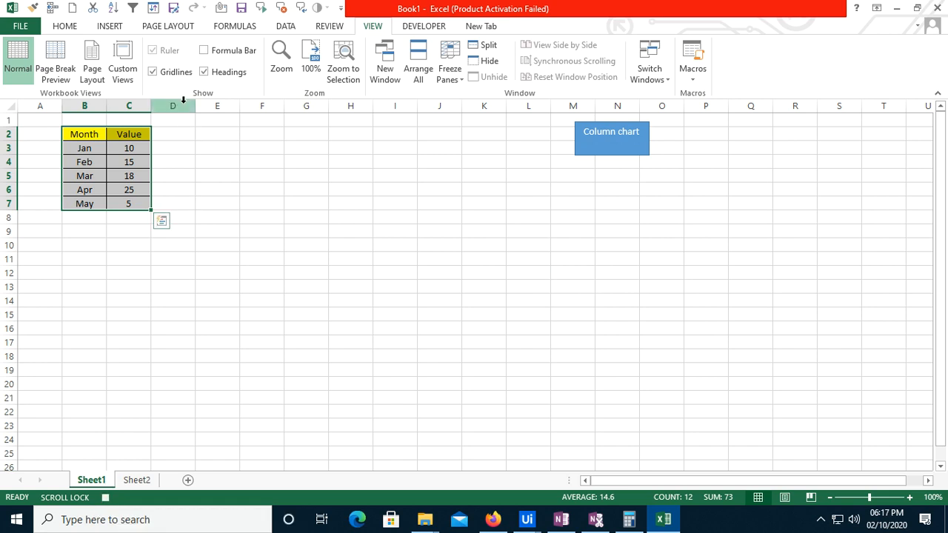
Insert a 2-D pie chart from the selected table while the macro is recording
left_click(110, 26)
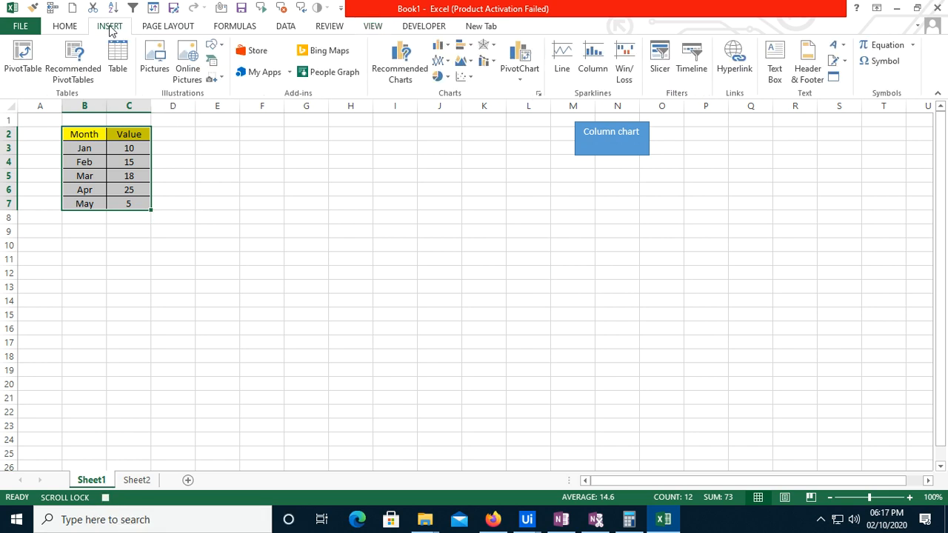
left_click(440, 76)
left_click(452, 130)
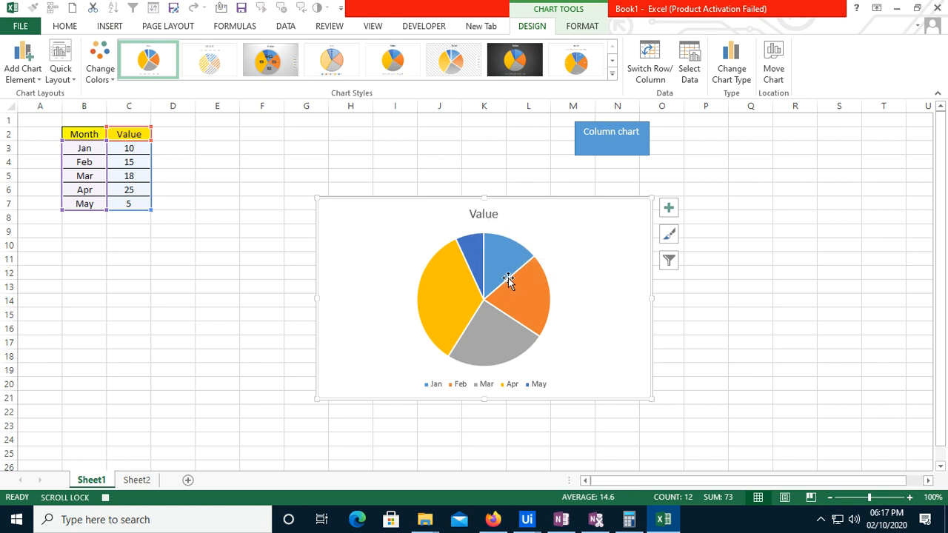
Stop recording the Piechart macro and delete the pie chart from the sheet
left_click(106, 499)
key("Delete")
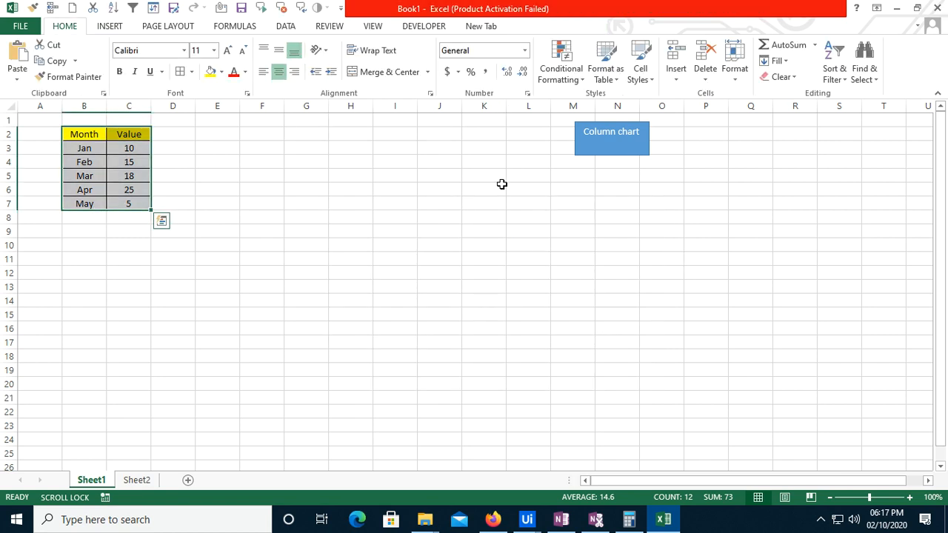
Draw a rounded rectangle about 1.22" by 0.47" over columns P and Q beside the "Column chart" shape and label it "Piechart"
left_click(108, 26)
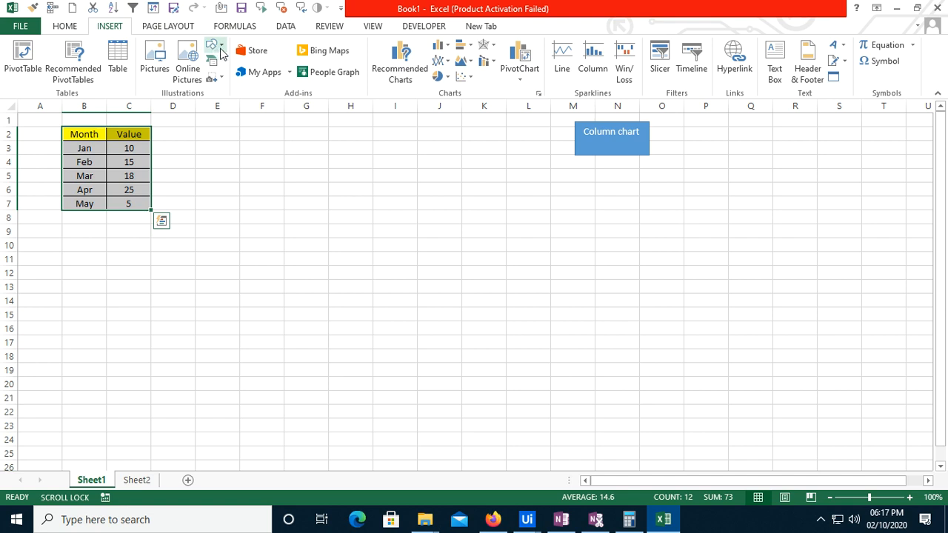
left_click(217, 49)
left_click(266, 78)
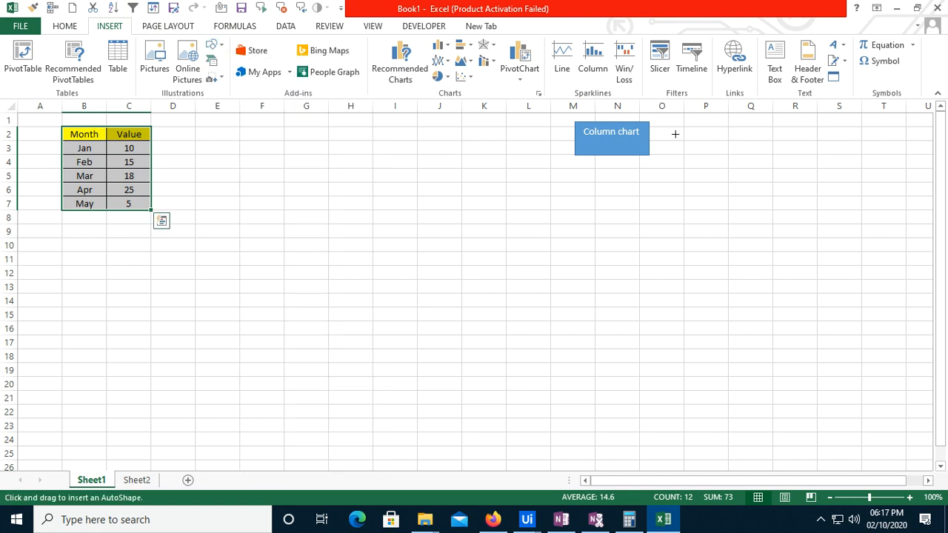
left_click_drag(685, 126, 767, 158)
right_click(742, 142)
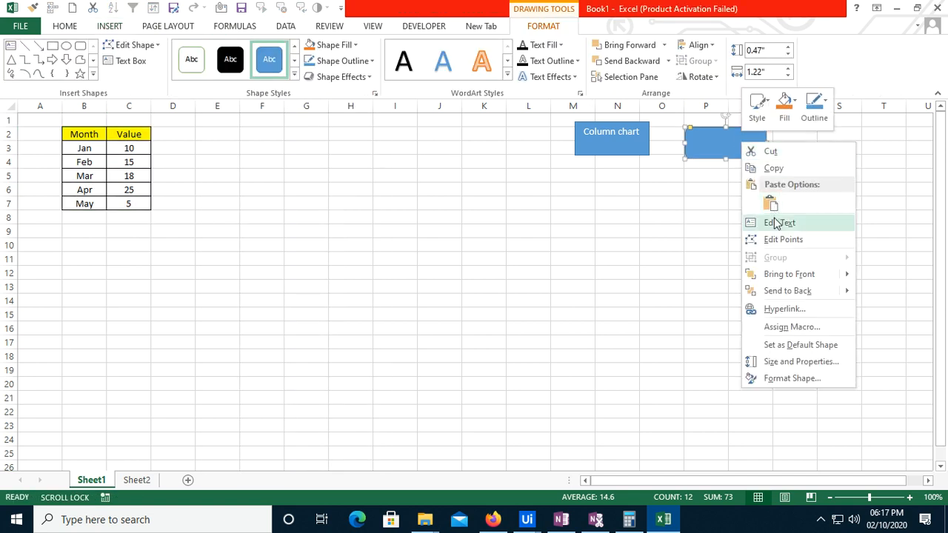
left_click(780, 224)
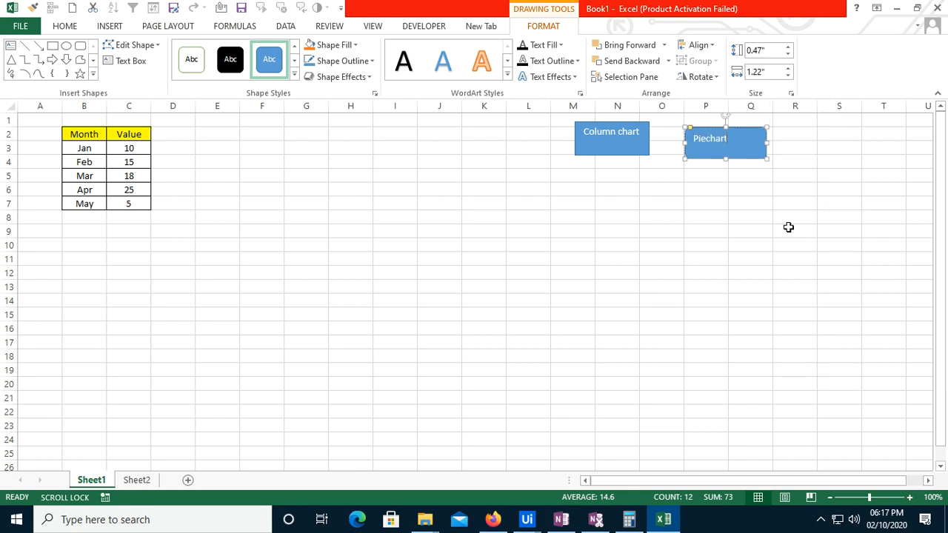
left_click(826, 146)
Assign the Piechart macro to the "Piechart" rounded rectangle and deselect the shape
right_click(738, 156)
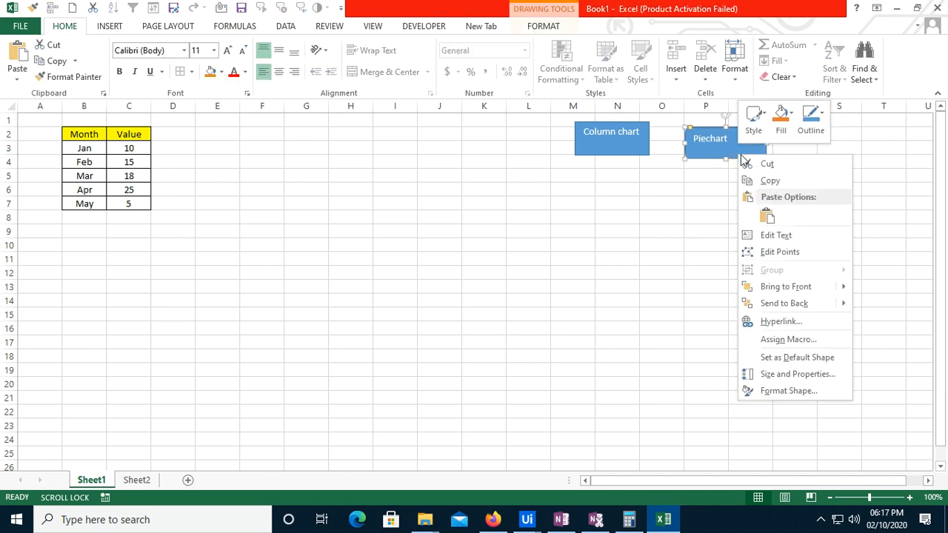
left_click(763, 341)
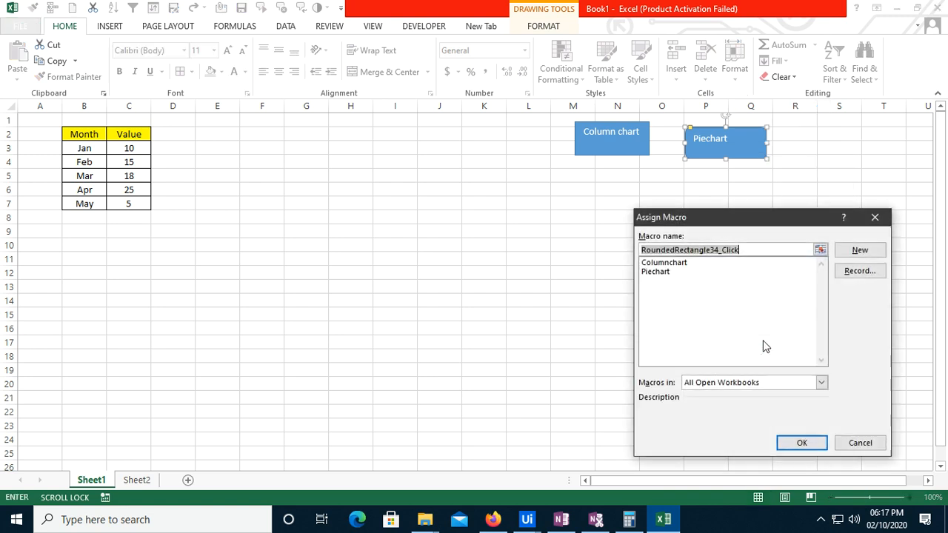
left_click(657, 272)
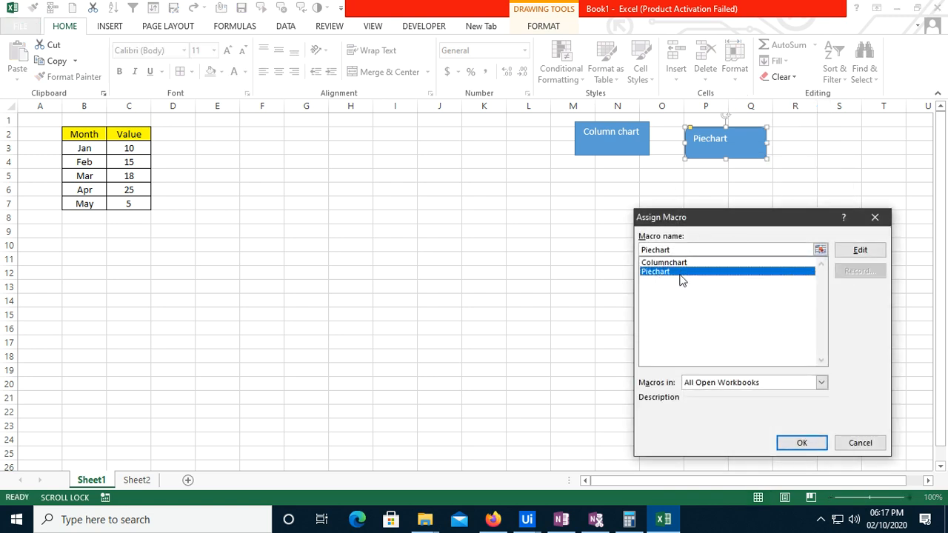
left_click(802, 443)
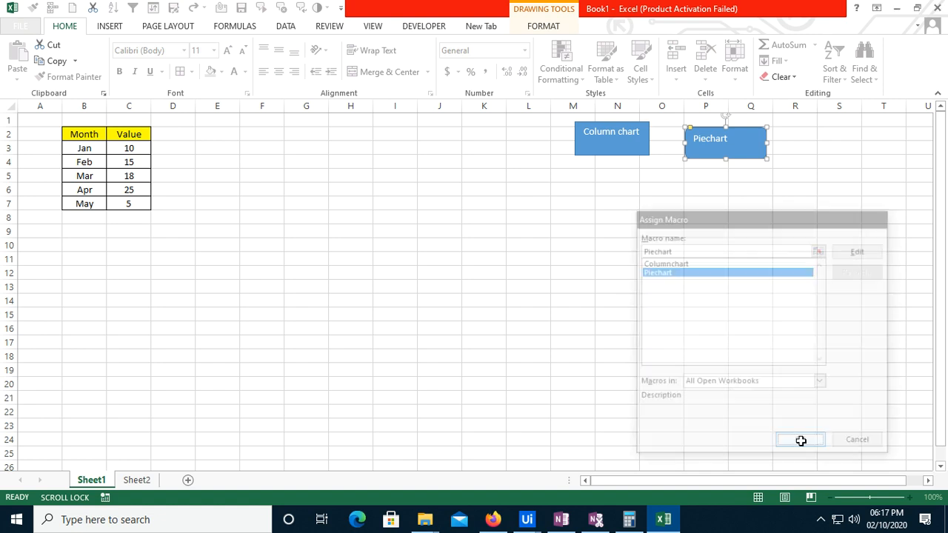
left_click(870, 171)
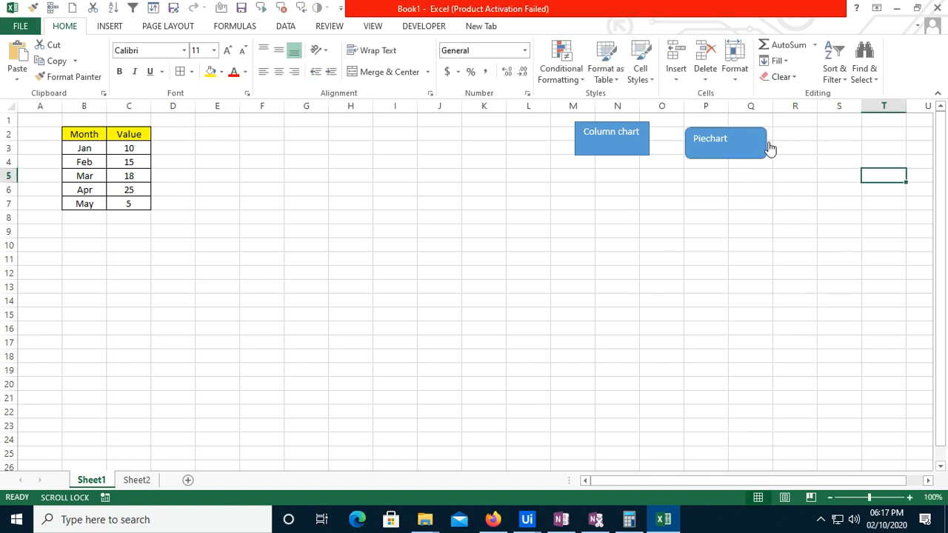
left_click(881, 145)
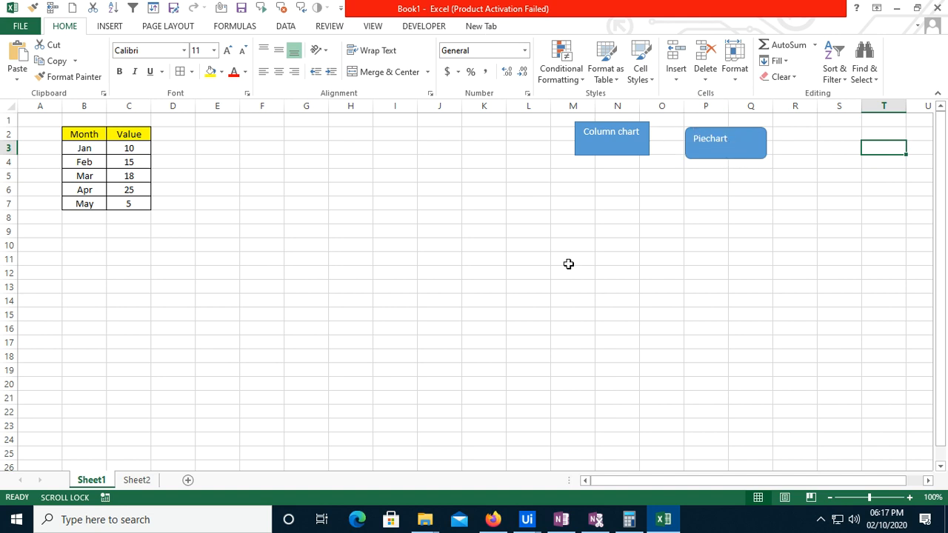
Test the "Piechart" and "Column chart" shapes by running their macros, deleting each resulting chart
left_click(703, 154)
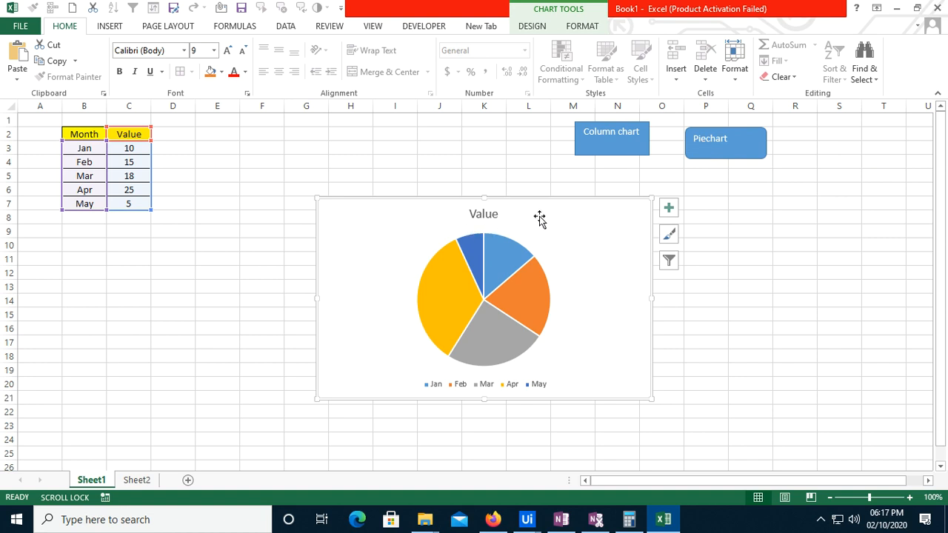
key("Delete")
left_click(605, 151)
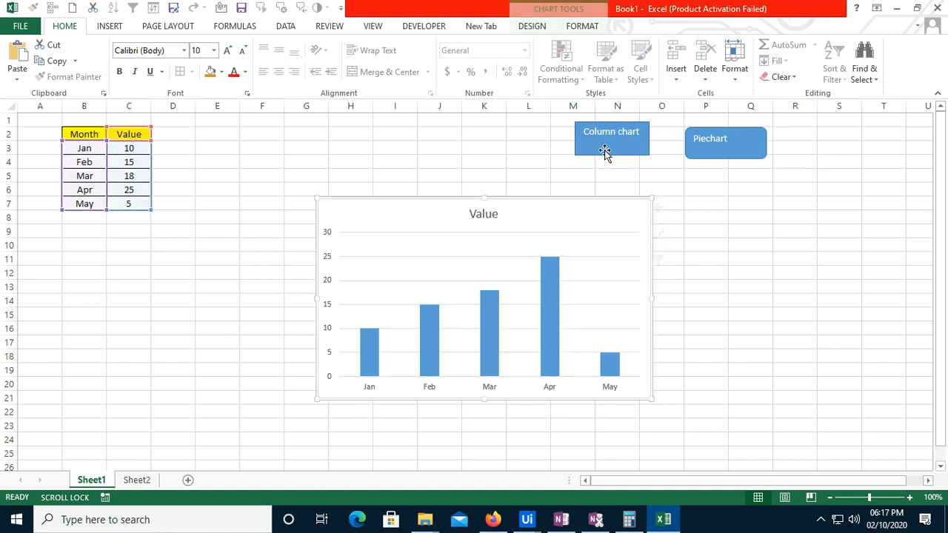
key("Delete")
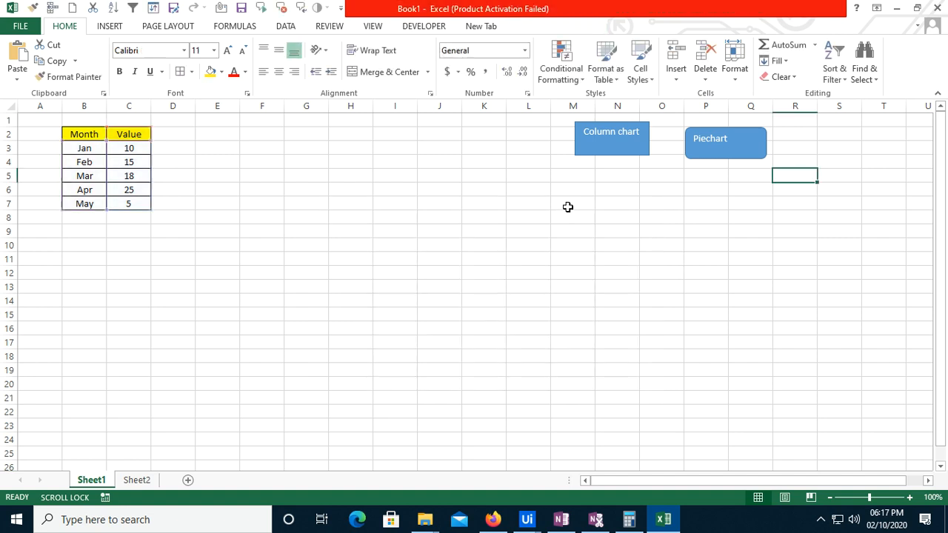